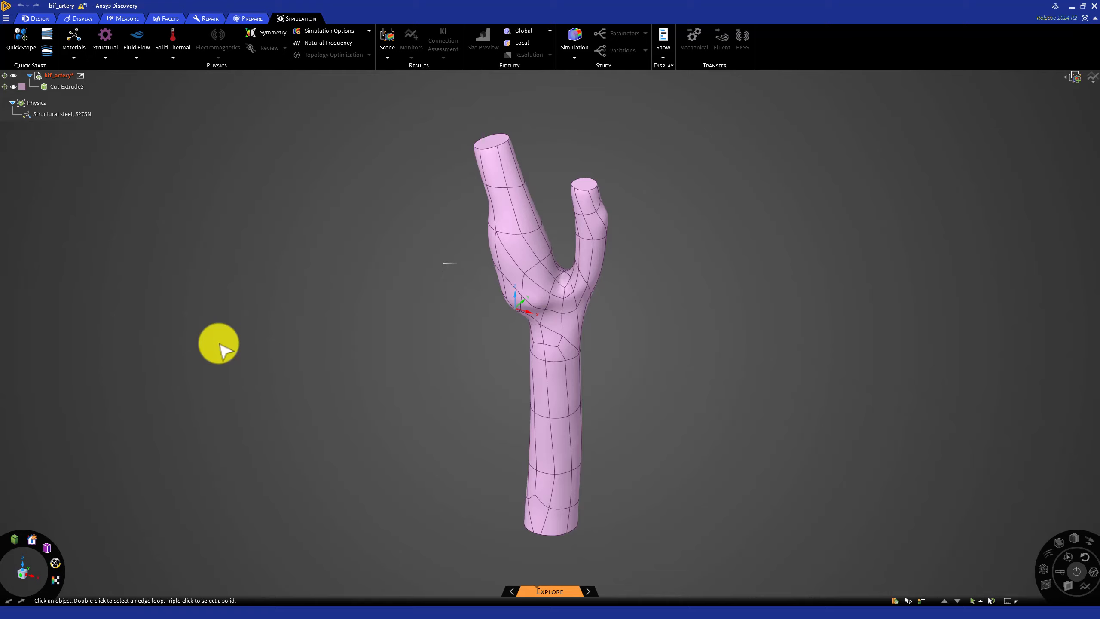
# Step: Show the list of named selections and delete the existing NONE group from it
pyautogui.moveTo(221, 346)
pyautogui.mouseDown(button='middle')
pyautogui.moveTo(245, 256)
pyautogui.moveTo(287, 201)
pyautogui.moveTo(429, 202)
pyautogui.moveTo(657, 238)
pyautogui.moveTo(690, 265)
pyautogui.moveTo(658, 286)
pyautogui.mouseUp(button='middle')
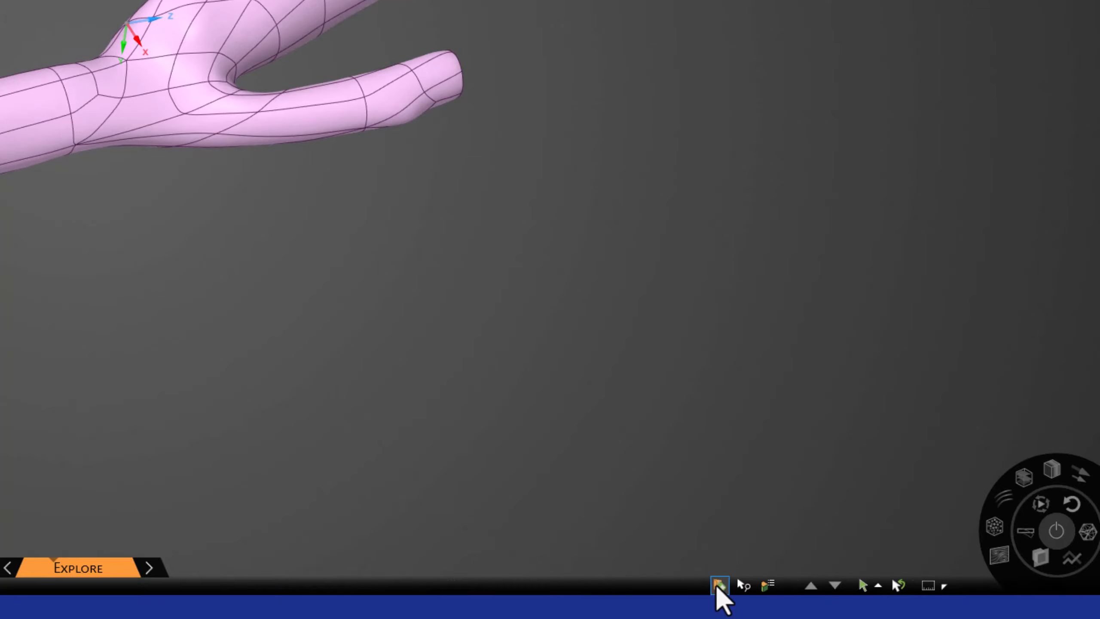
pyautogui.click(719, 585)
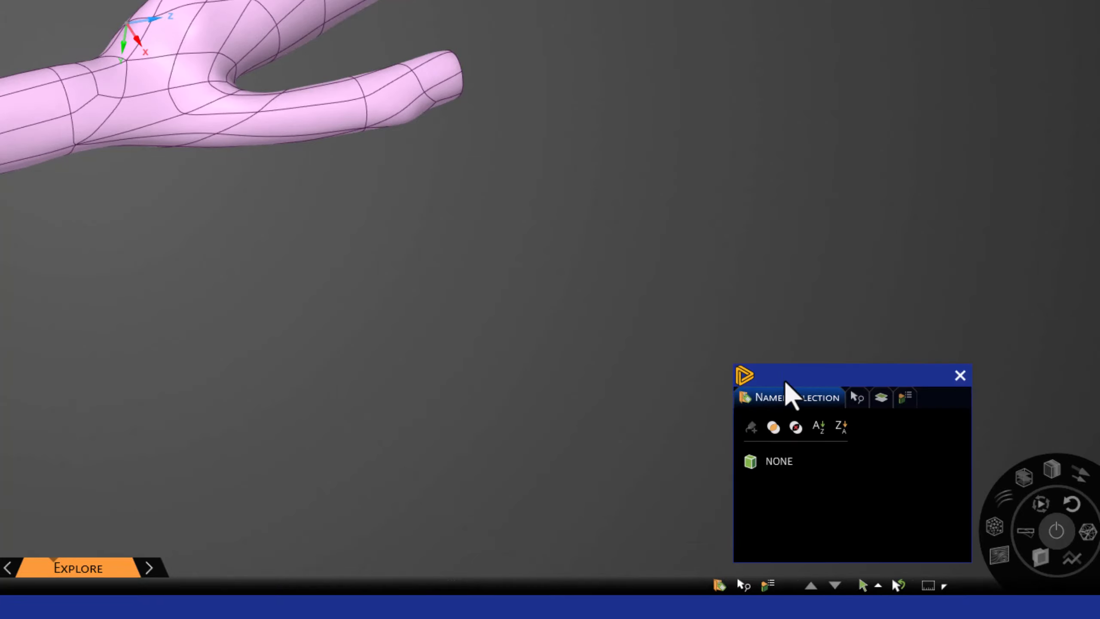
pyautogui.moveTo(785, 380); pyautogui.dragTo(648, 123)
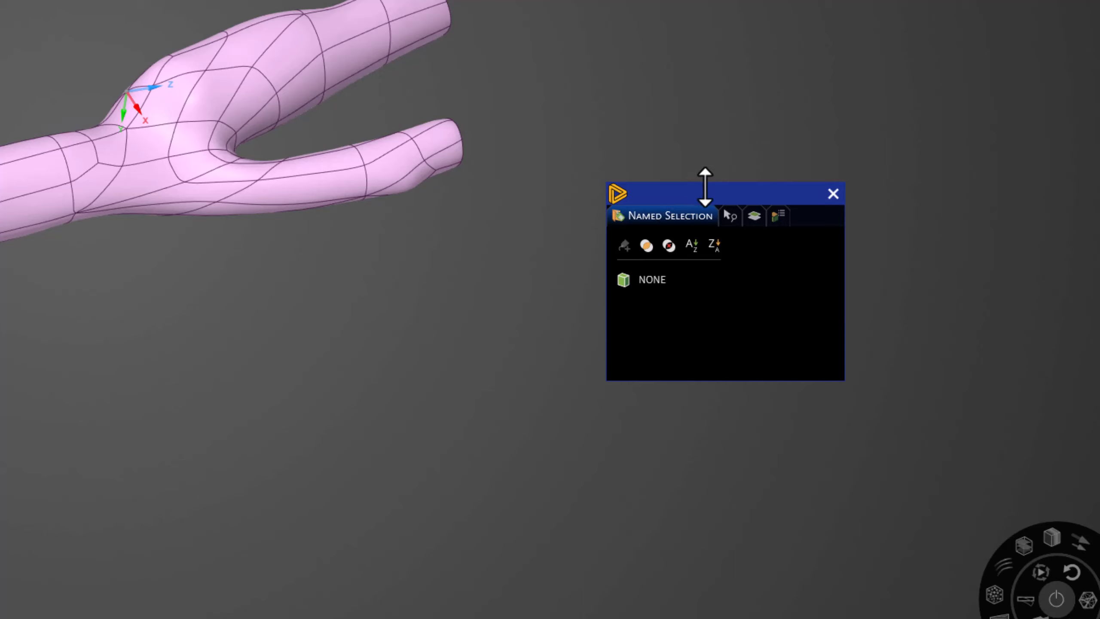
pyautogui.rightClick(658, 287)
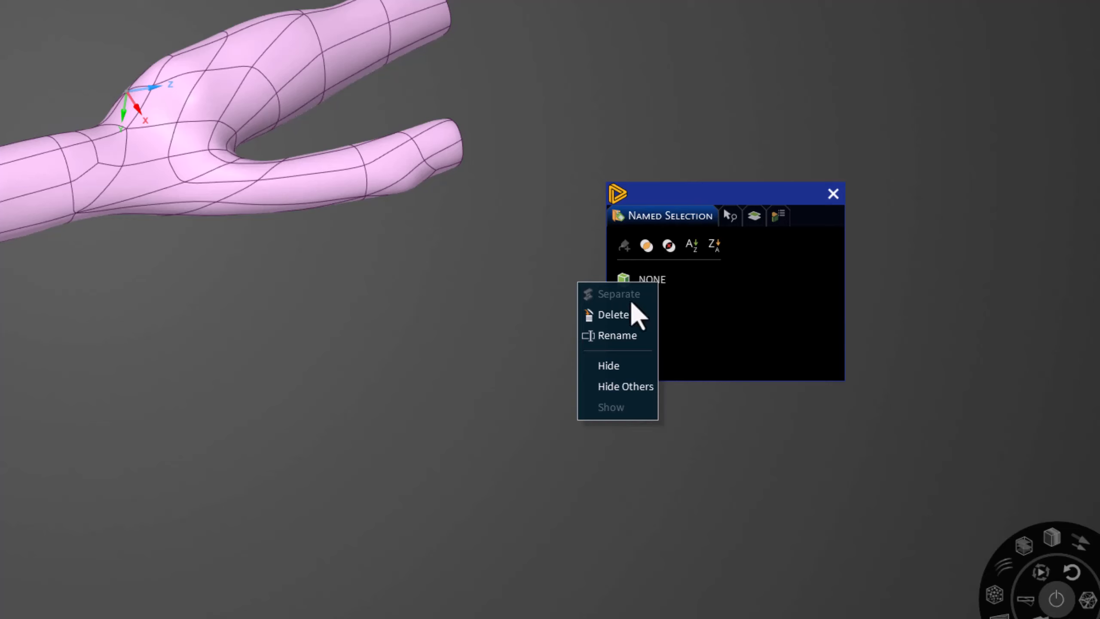
pyautogui.click(611, 309)
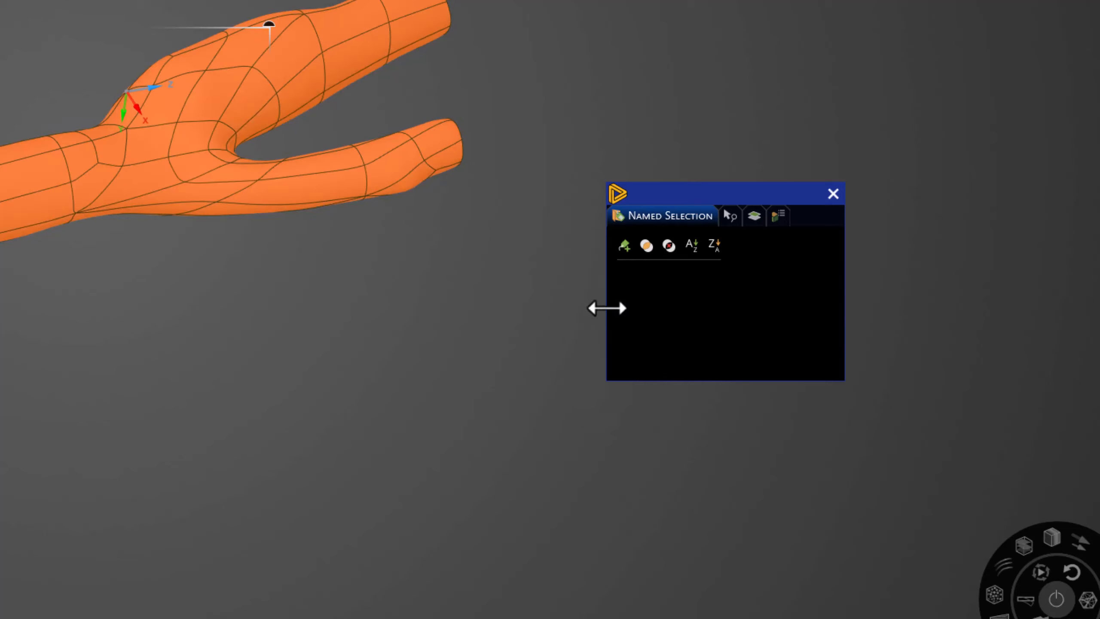
pyautogui.click(505, 293)
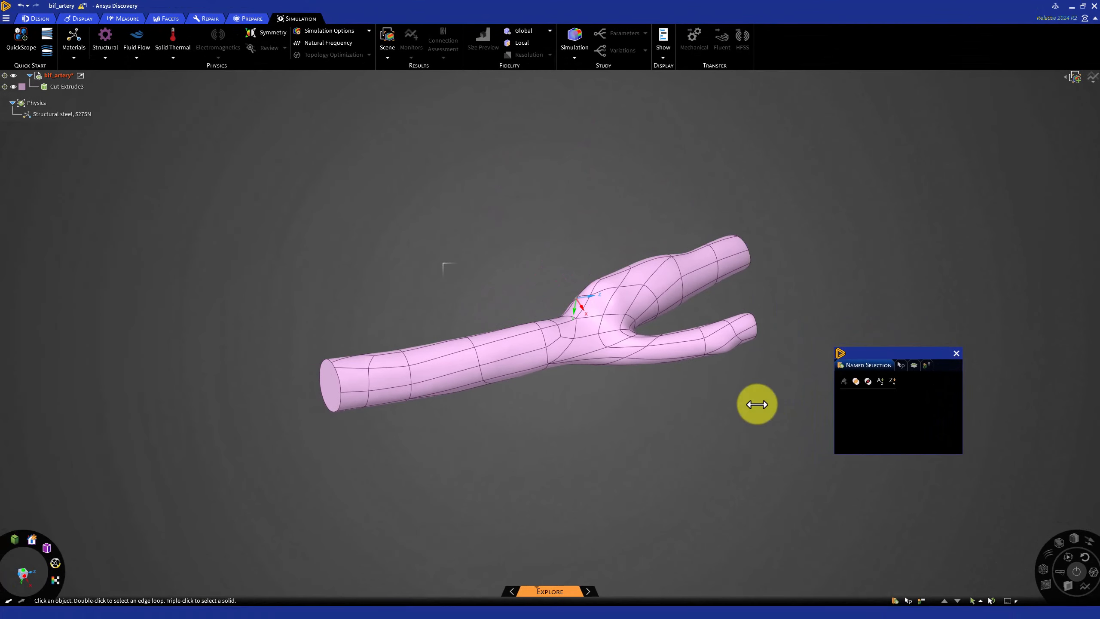
# Step: Create a named selection called inlet from the flat end face of the artery's main trunk
pyautogui.moveTo(520, 420); pyautogui.dragTo(598, 414, button='middle')
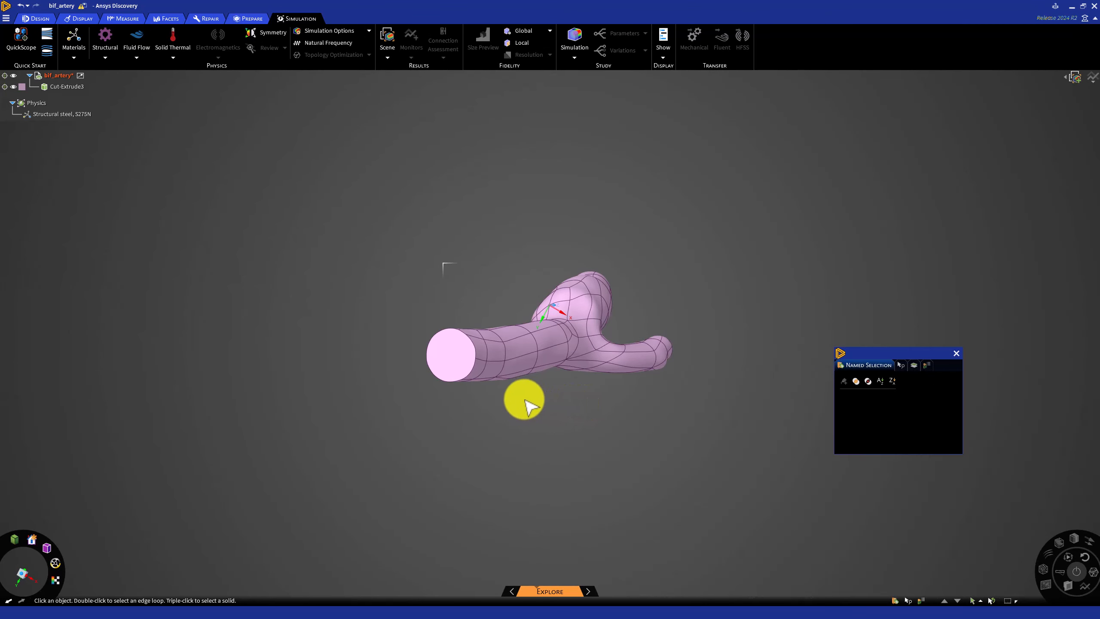
pyautogui.click(451, 357)
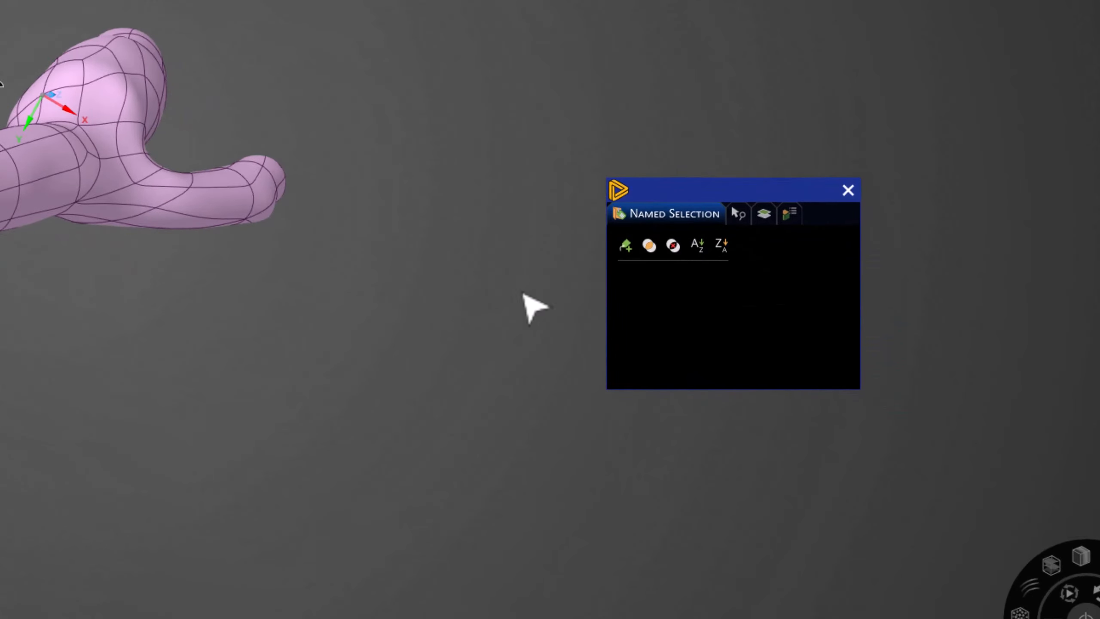
pyautogui.click(624, 246)
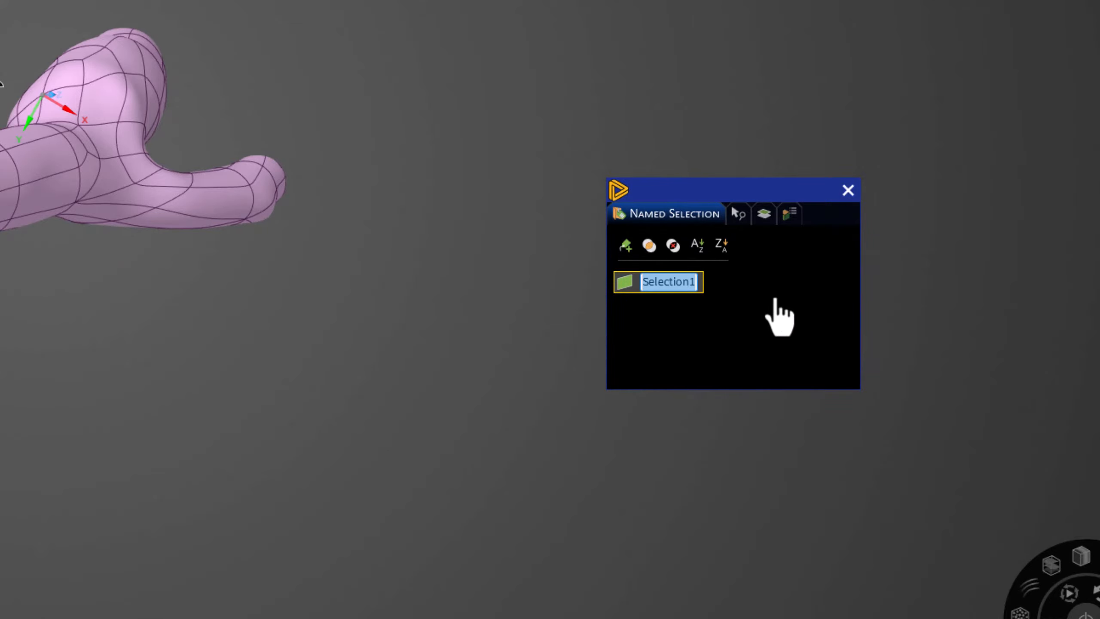
pyautogui.write('inlet')
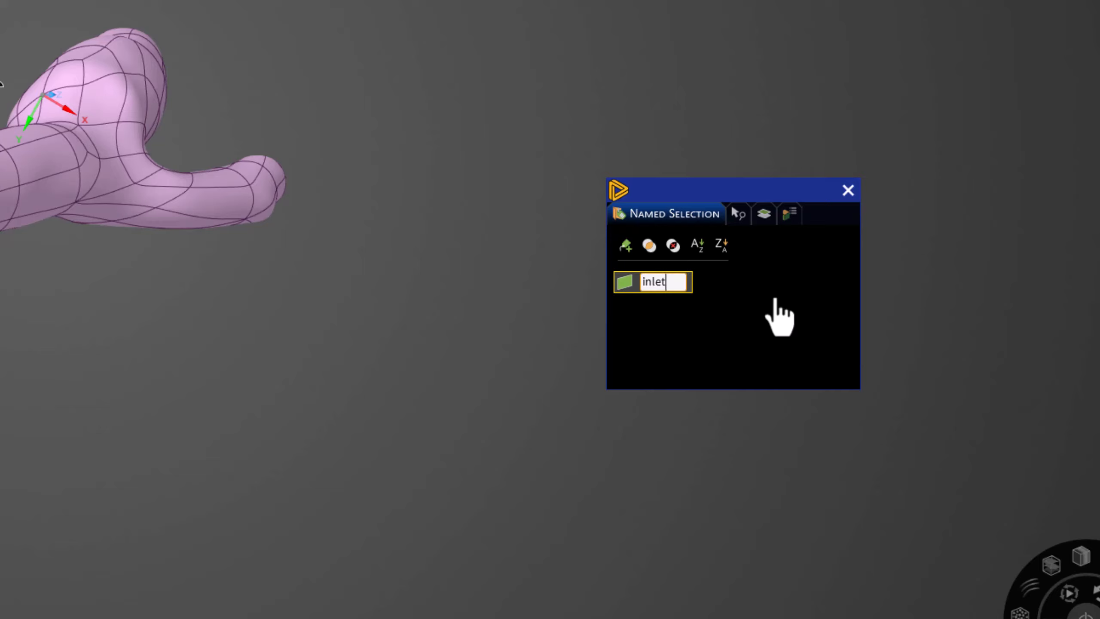
pyautogui.press('Return')
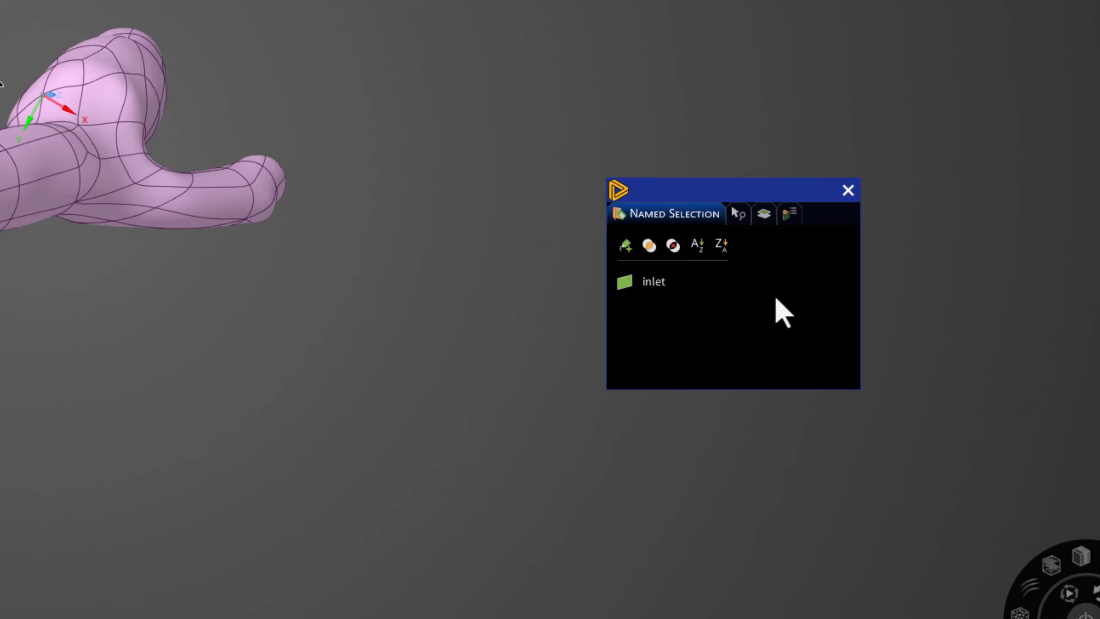
pyautogui.click(671, 293)
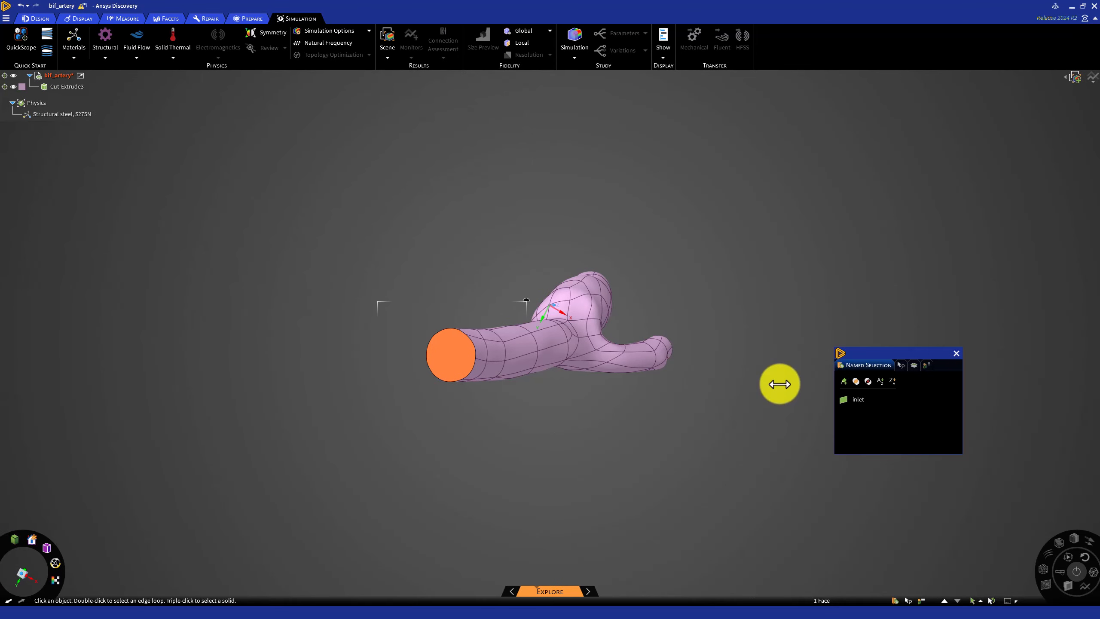
# Step: Create a named selection called outlet1 from the end face of the artery's larger branch
pyautogui.moveTo(717, 351); pyautogui.dragTo(689, 355, button='middle')
pyautogui.moveTo(767, 394); pyautogui.dragTo(538, 400, button='middle')
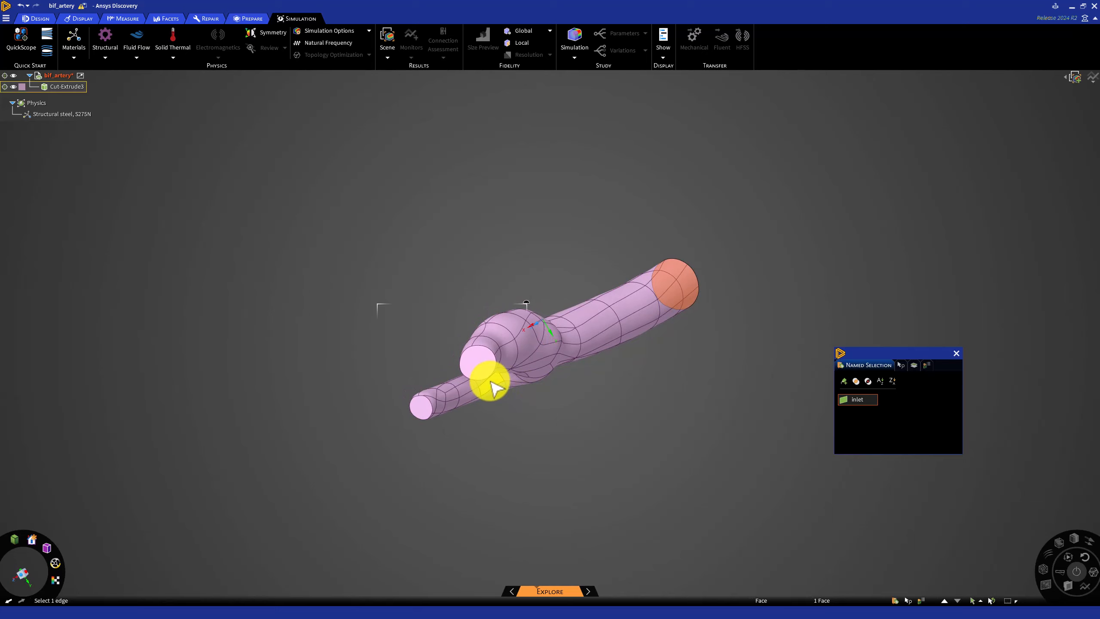
pyautogui.click(484, 367)
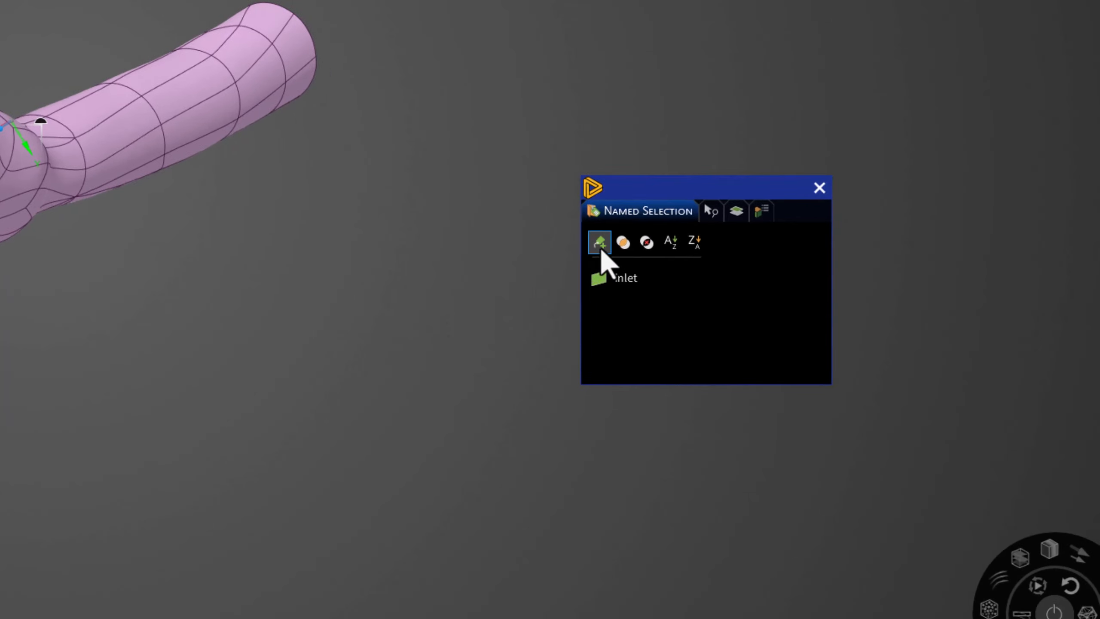
pyautogui.click(600, 243)
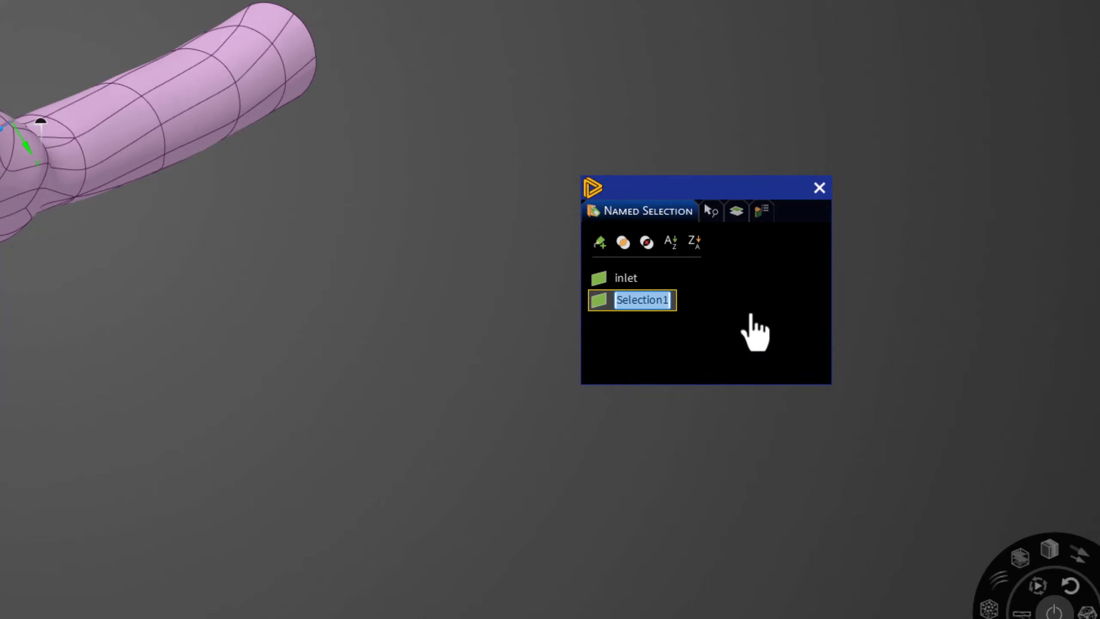
pyautogui.write('out')
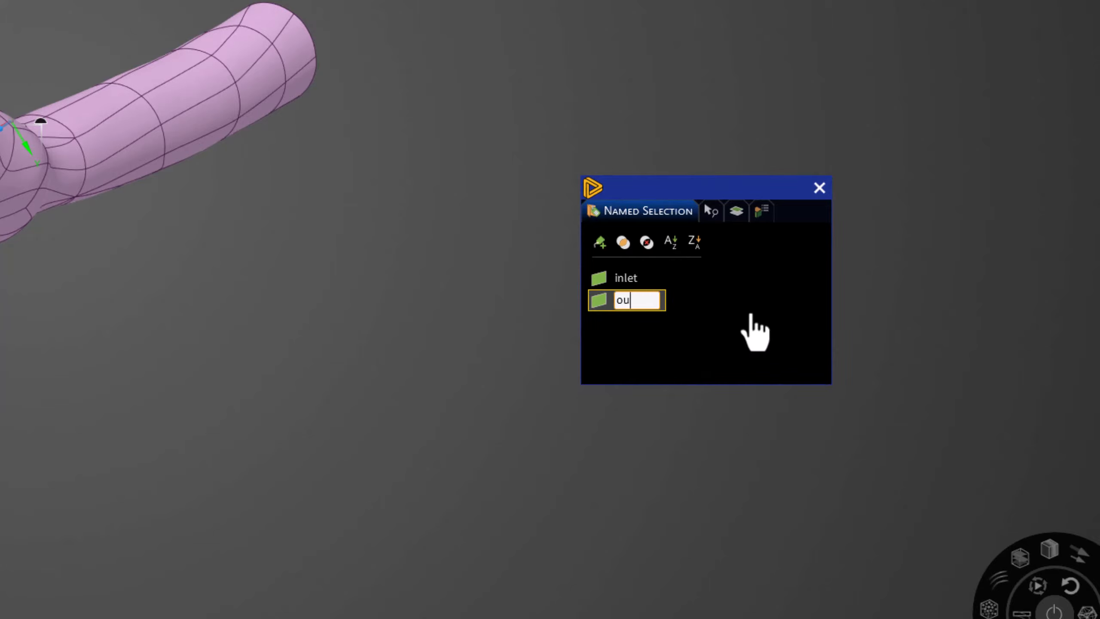
pyautogui.write('let1')
pyautogui.press('Return')
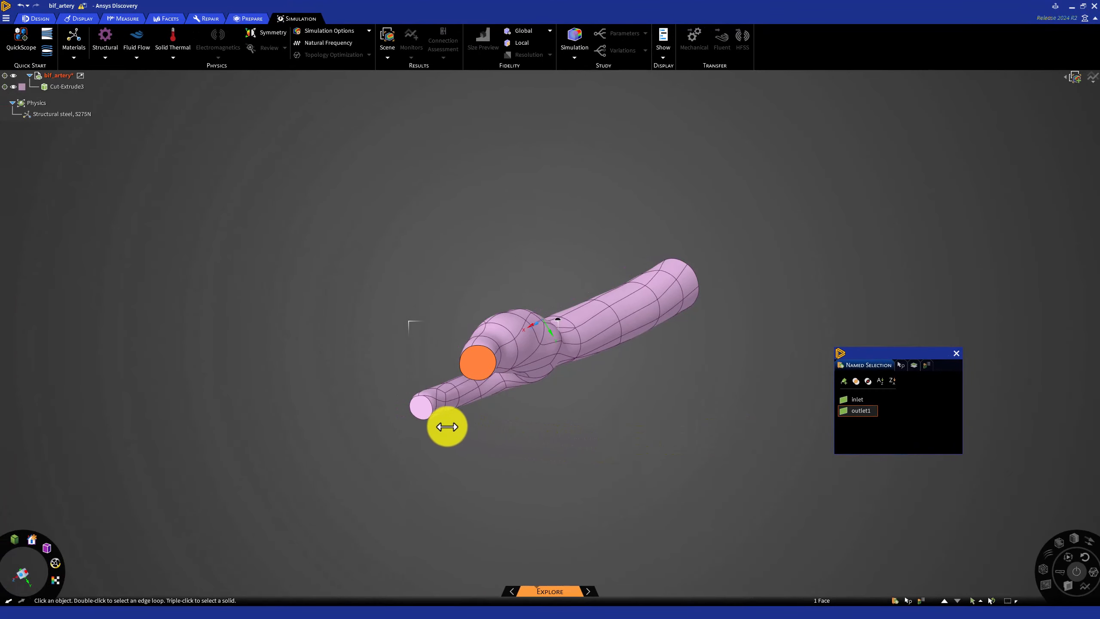
# Step: Create a named selection called outlet2 from the end face of the artery's smaller branch
pyautogui.click(424, 411)
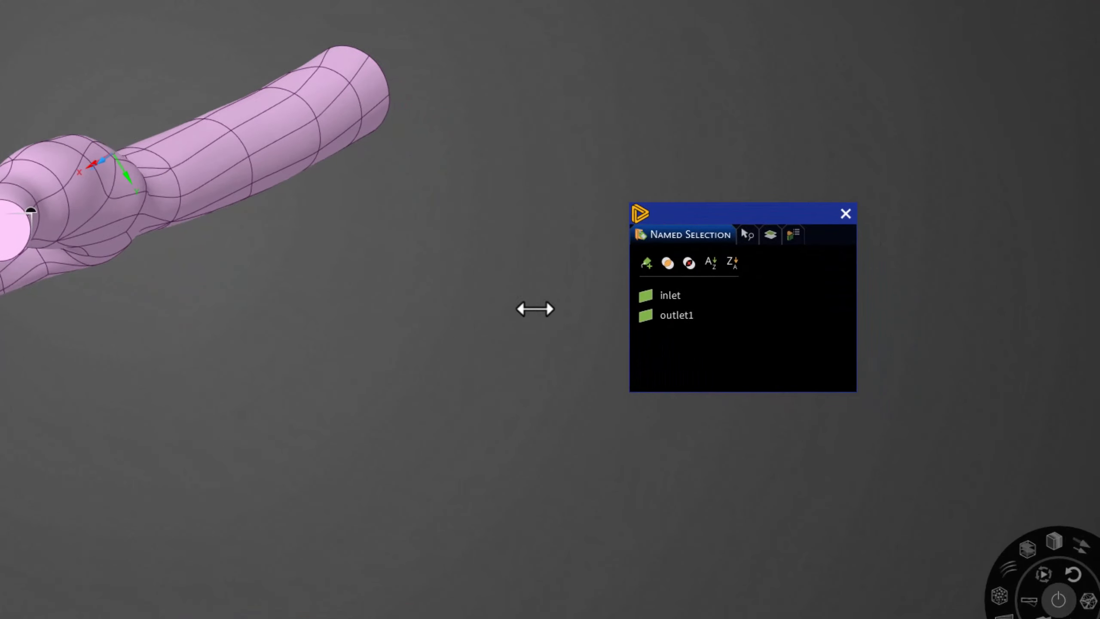
pyautogui.click(646, 263)
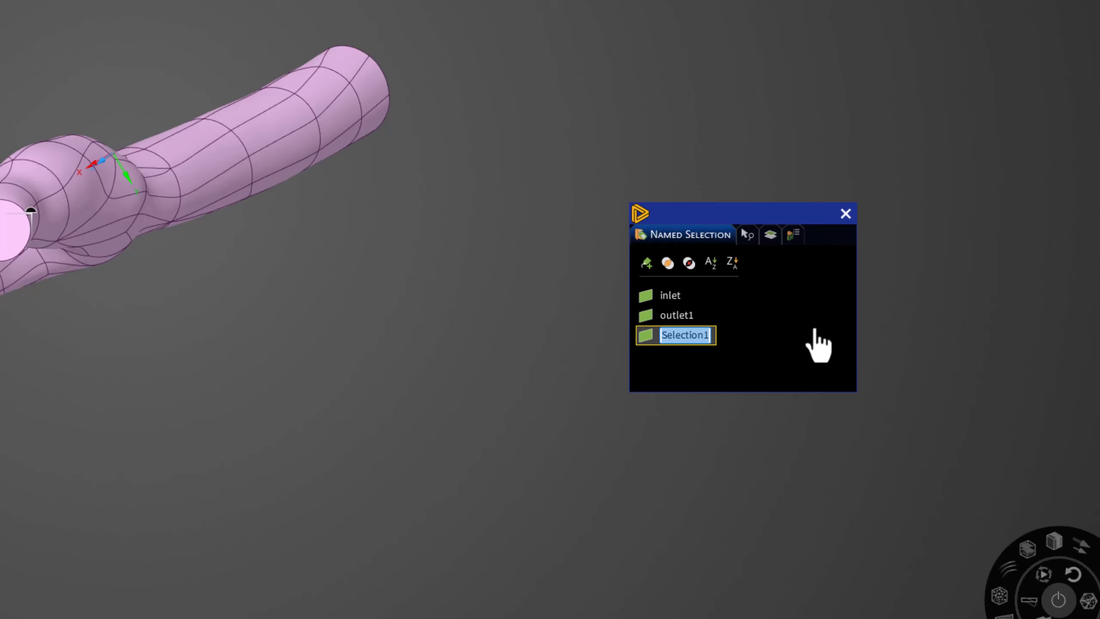
pyautogui.write('outl')
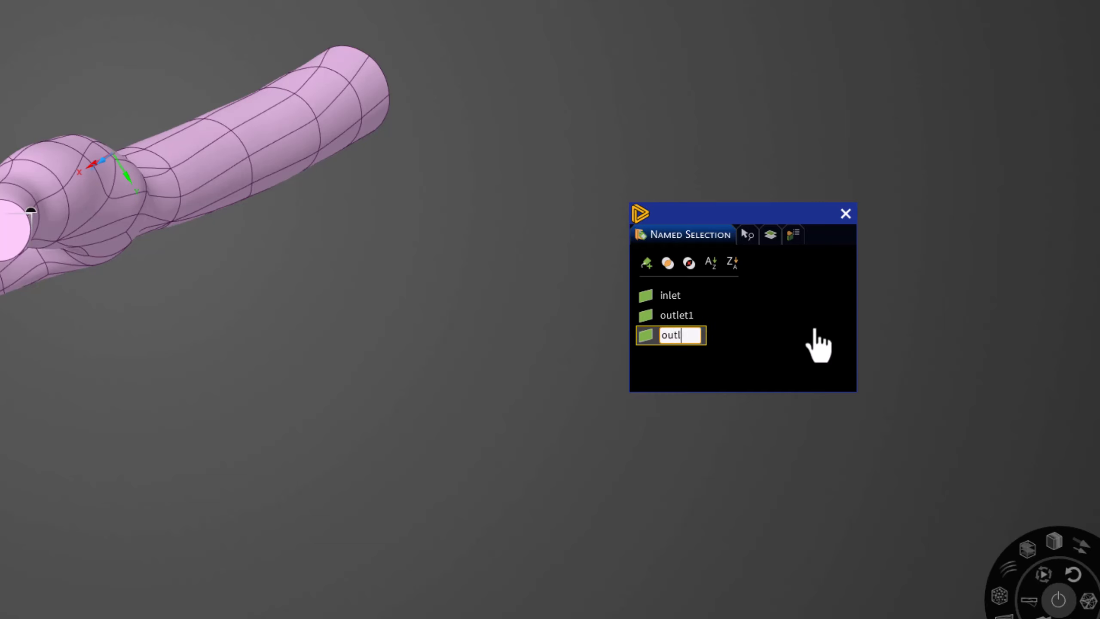
pyautogui.write('et2')
pyautogui.press('Return')
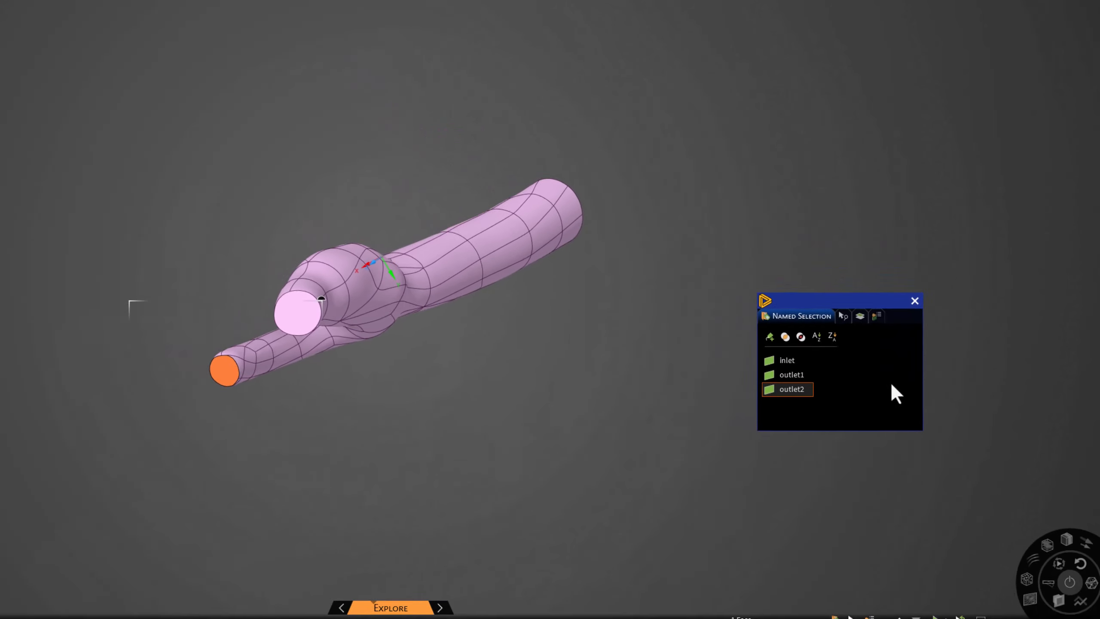
pyautogui.click(813, 328)
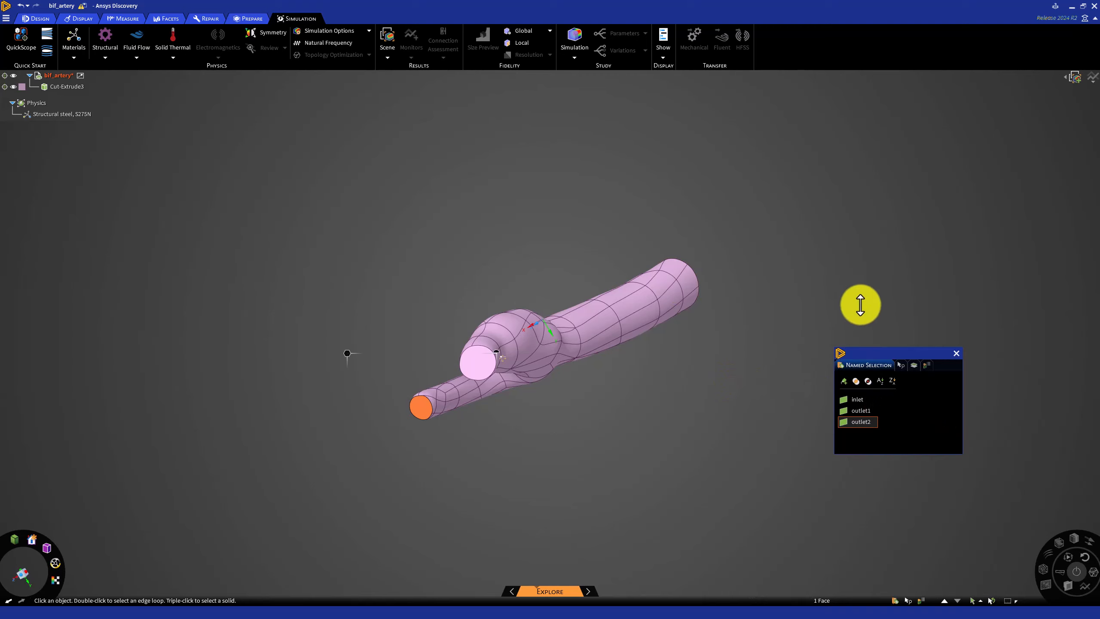
# Step: Create a named selection called wall from all artery faces except the inlet face and the two outlet faces
pyautogui.rightClick(754, 202)
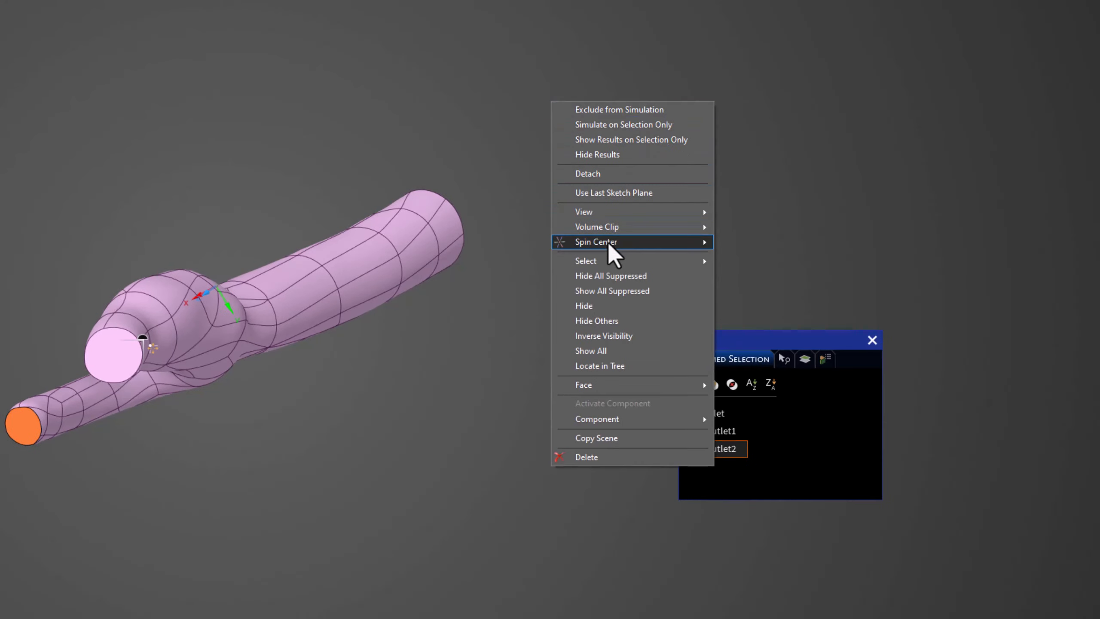
pyautogui.moveTo(606, 262)
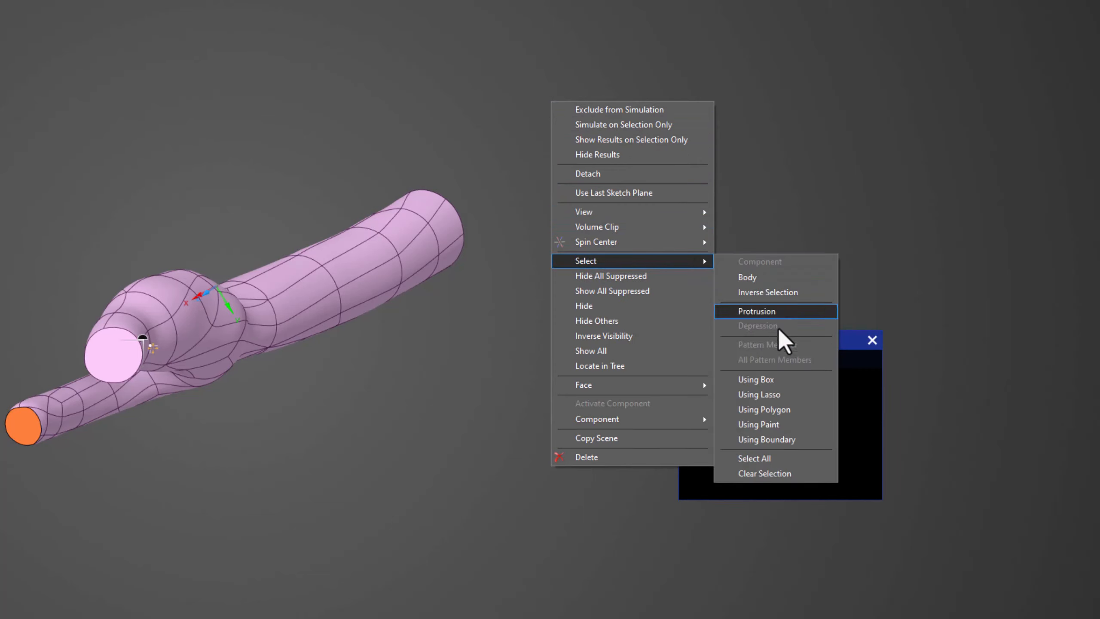
pyautogui.click(796, 457)
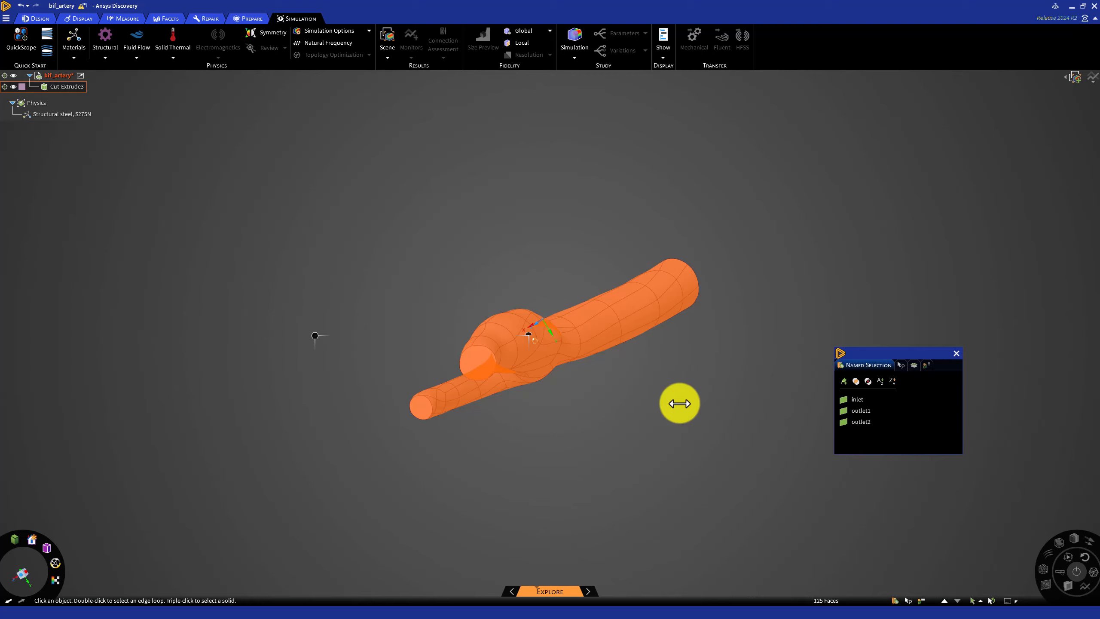
pyautogui.press('ctrl')
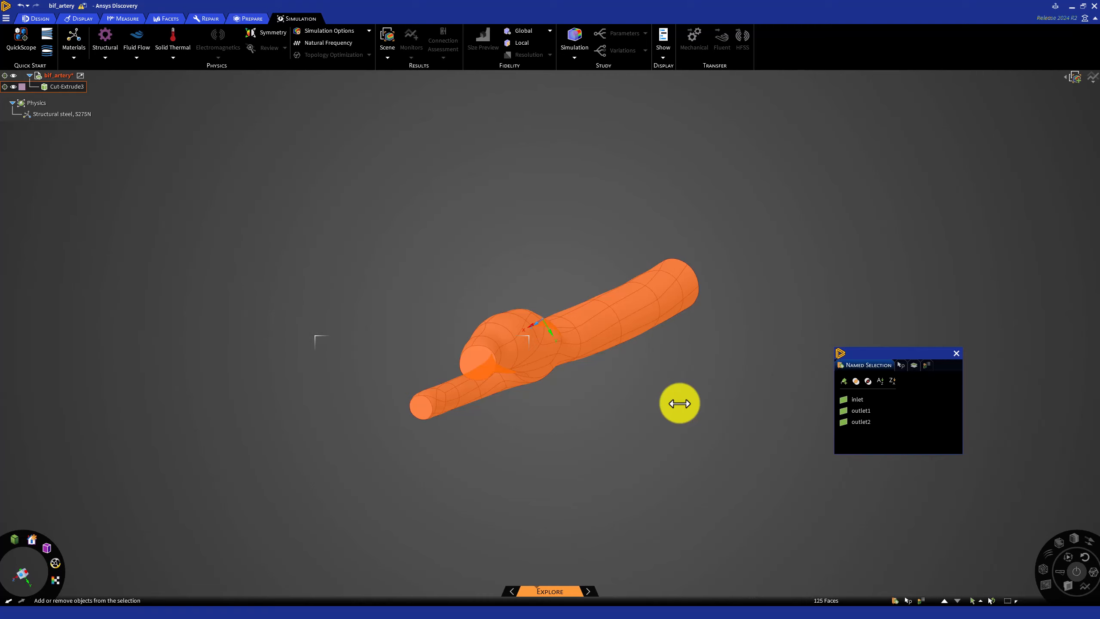
pyautogui.keyDown('ctrl'); pyautogui.click(414, 411); pyautogui.keyUp('ctrl')
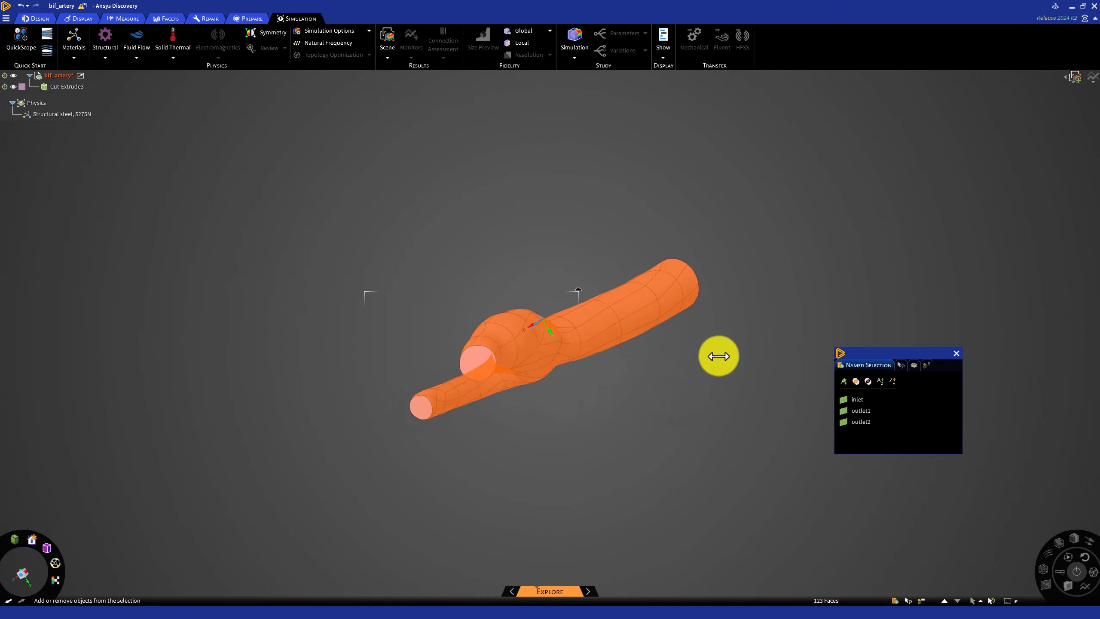
pyautogui.moveTo(722, 354)
pyautogui.keyDown('ctrl'); pyautogui.mouseDown(button='middle')
pyautogui.moveTo(657, 370)
pyautogui.moveTo(715, 351)
pyautogui.mouseUp(button='middle'); pyautogui.keyUp('ctrl')
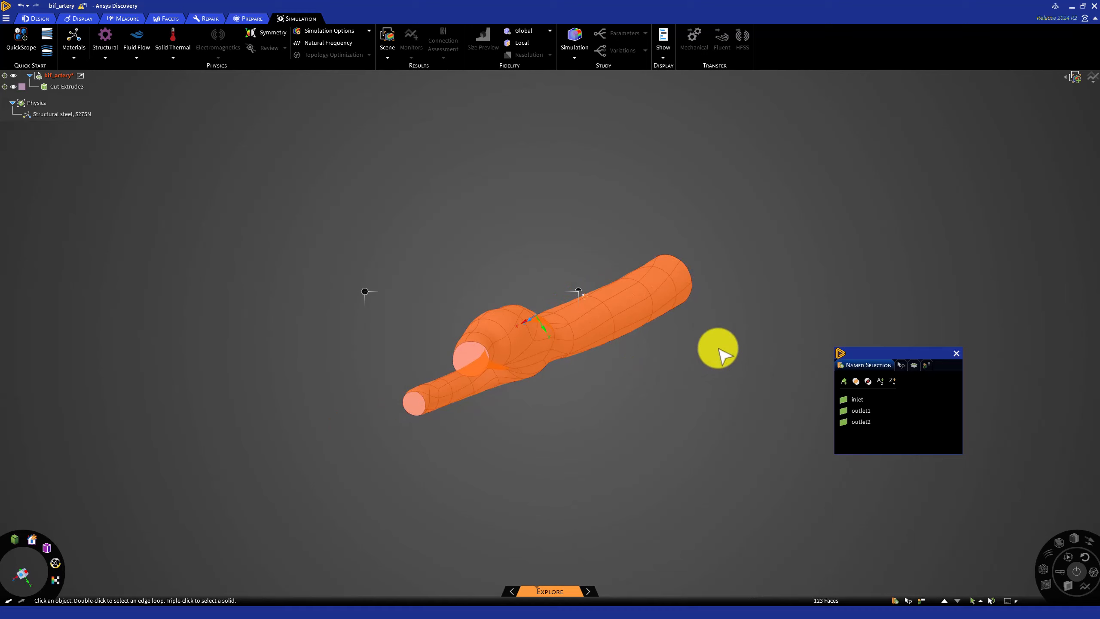
pyautogui.moveTo(727, 362)
pyautogui.mouseDown(button='middle')
pyautogui.moveTo(571, 407)
pyautogui.moveTo(496, 445)
pyautogui.mouseUp(button='middle')
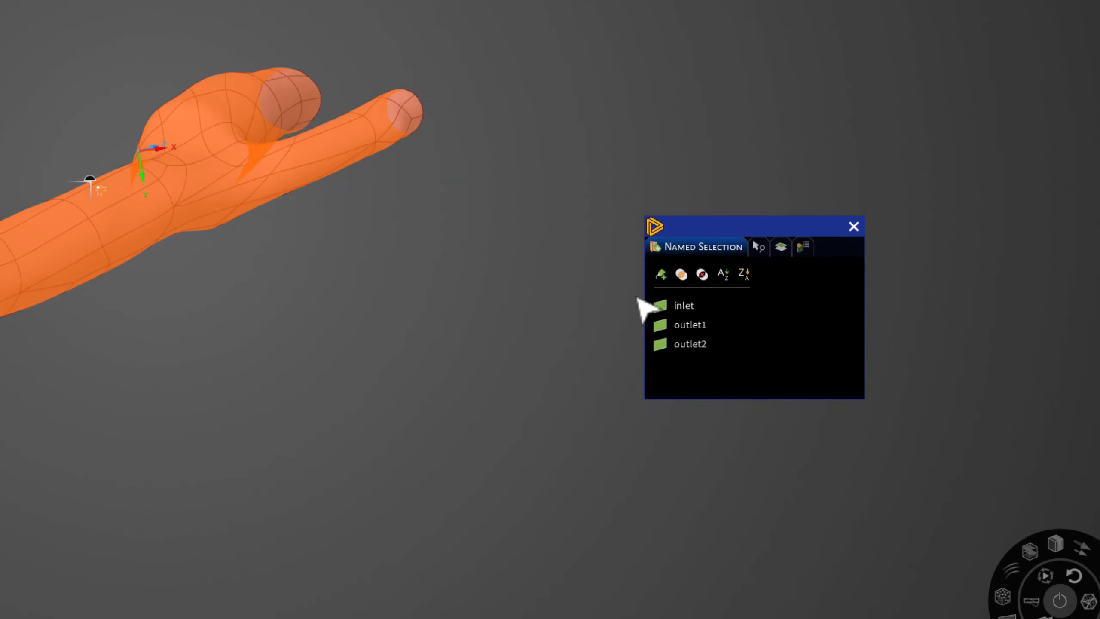
pyautogui.click(663, 286)
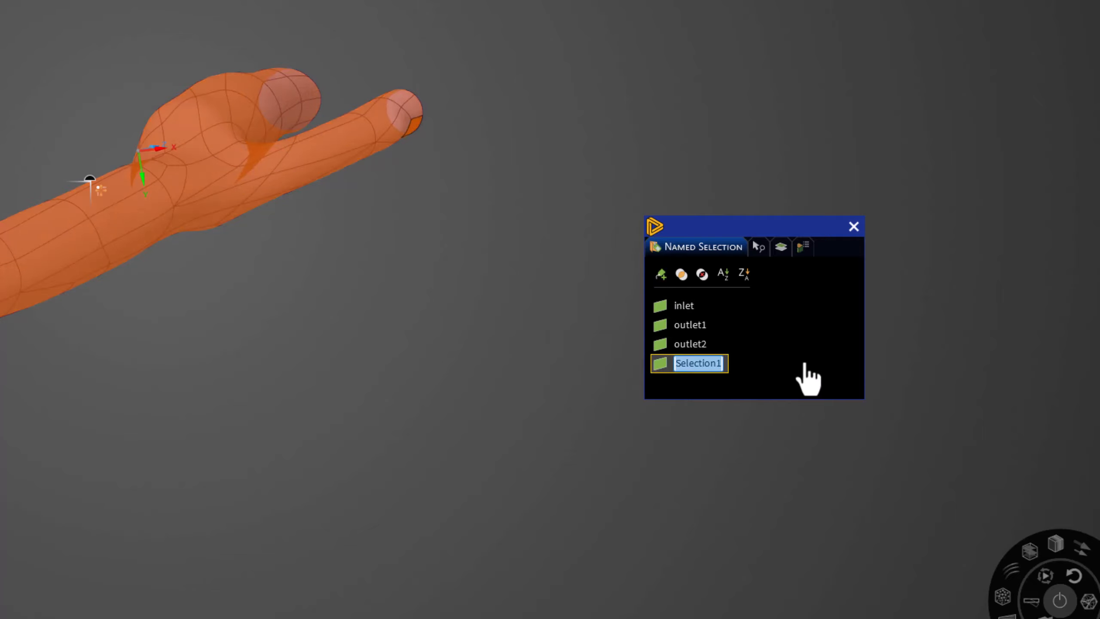
pyautogui.write('wall')
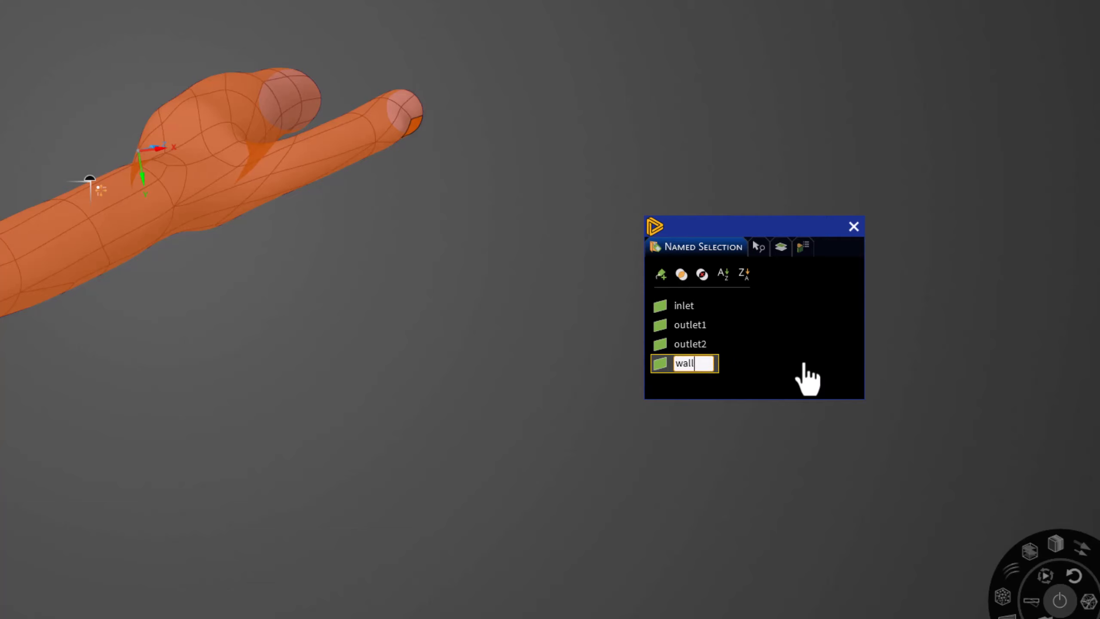
pyautogui.press('Return')
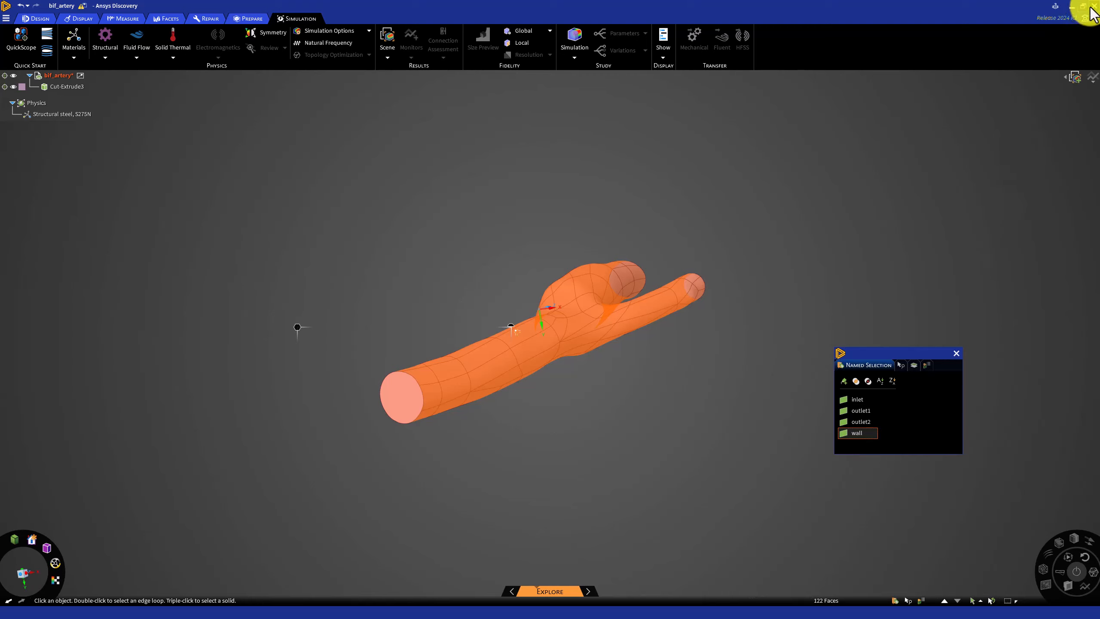
# Step: Save the bif_artery geometry, then switch to Workbench and save the artery_flow project
pyautogui.hotkey('ctrl', 's')
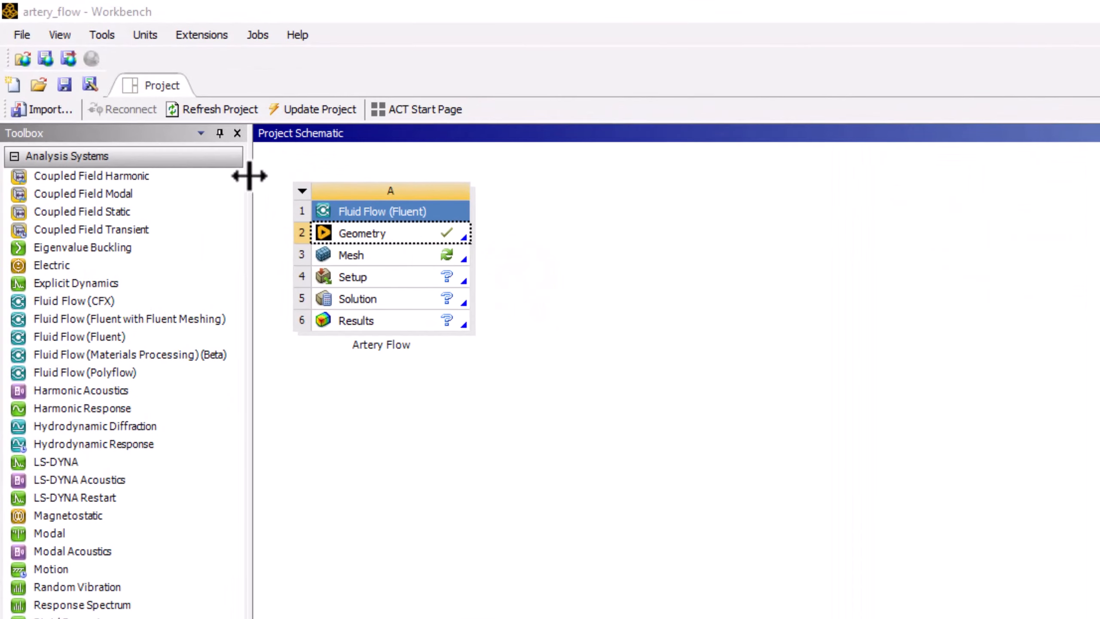
pyautogui.click(64, 84)
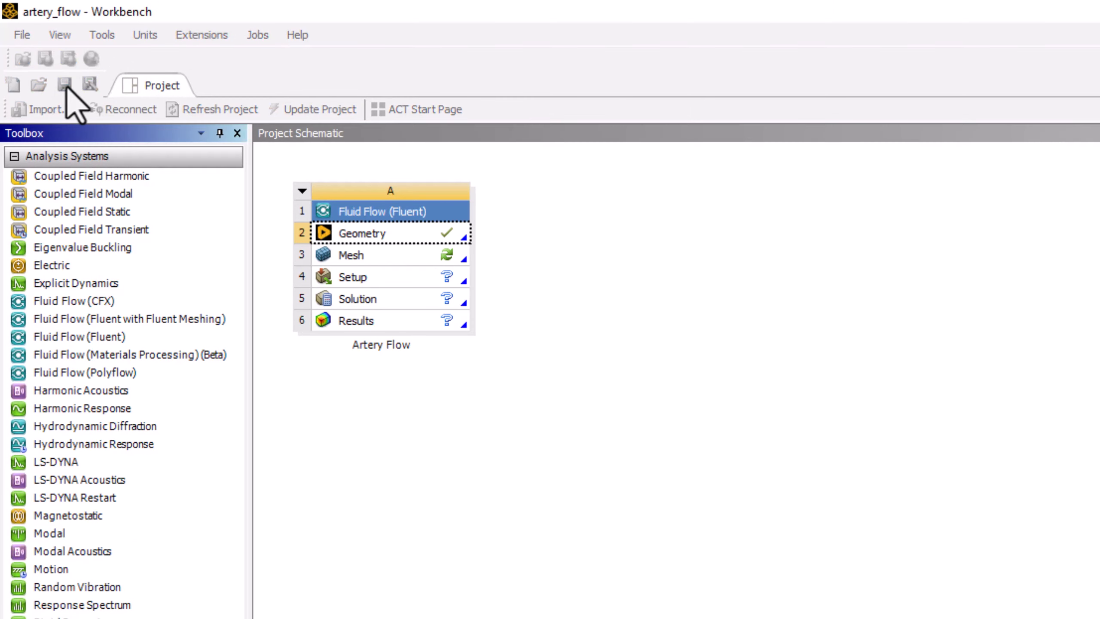